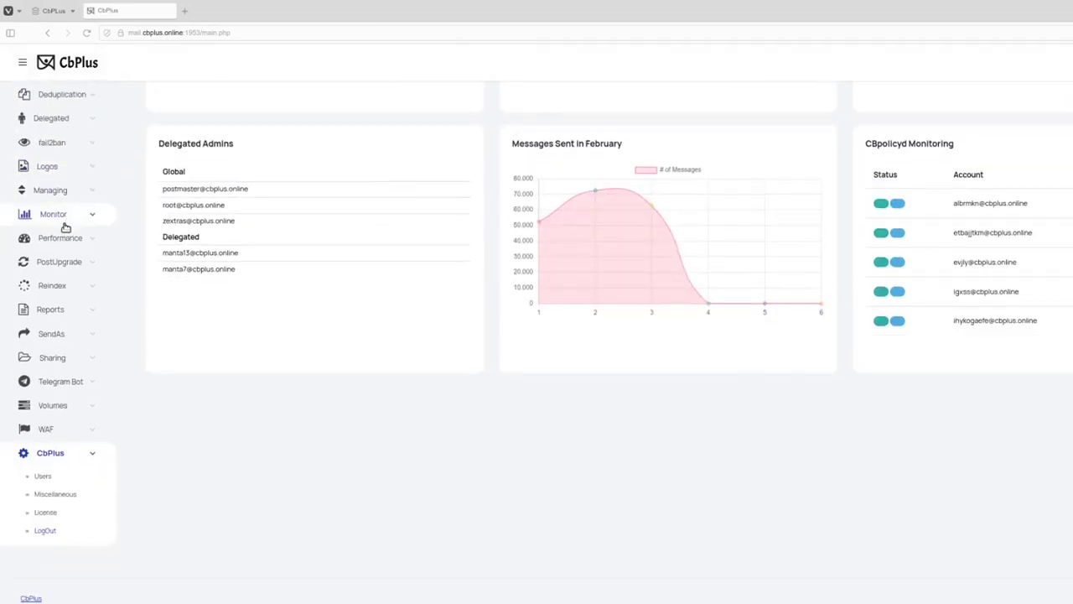
- Open the WAF management page and enable the GeoIP firewall
click(91, 431)
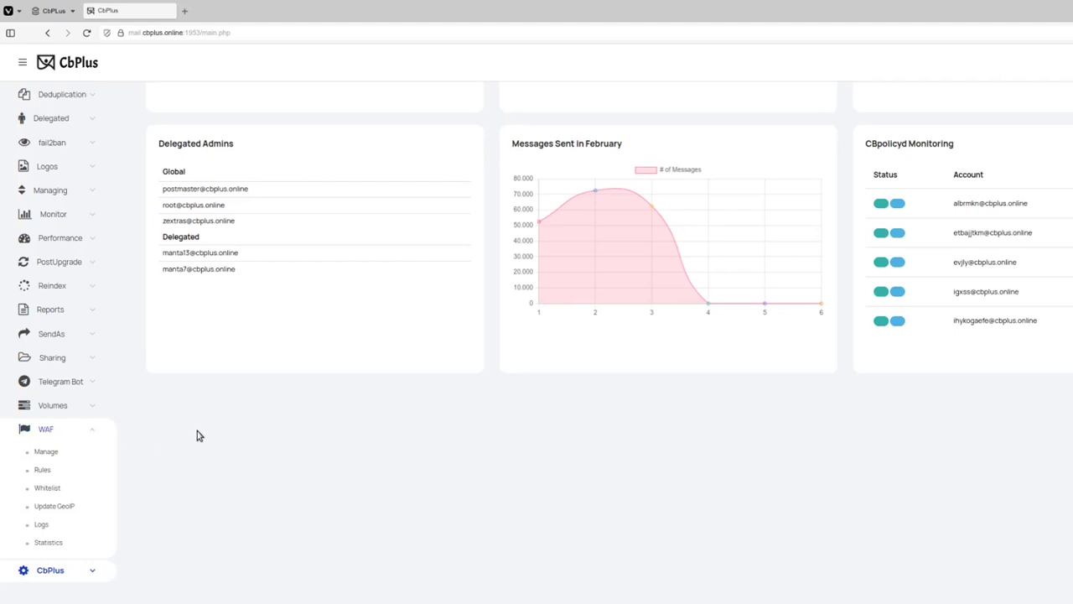
click(44, 452)
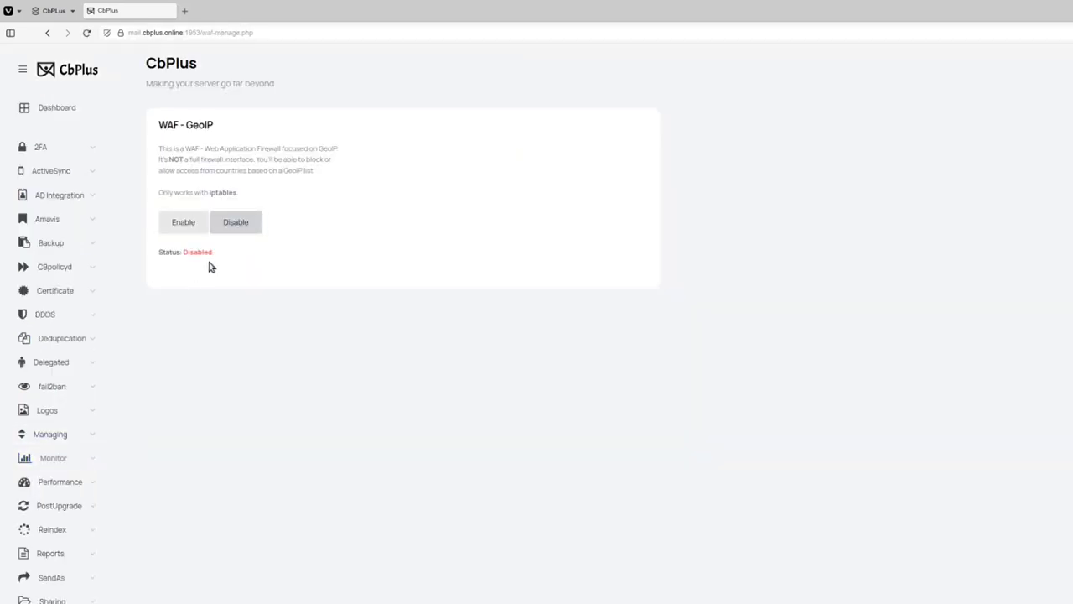
click(181, 227)
click(243, 226)
drag(186, 124, 211, 125)
click(218, 132)
click(182, 227)
click(177, 227)
click(165, 227)
- Open the WAF rules page and start a new rule with ports 110,143,578,993,995 and countries CH,JP,US
scroll(163, 311, down, 3)
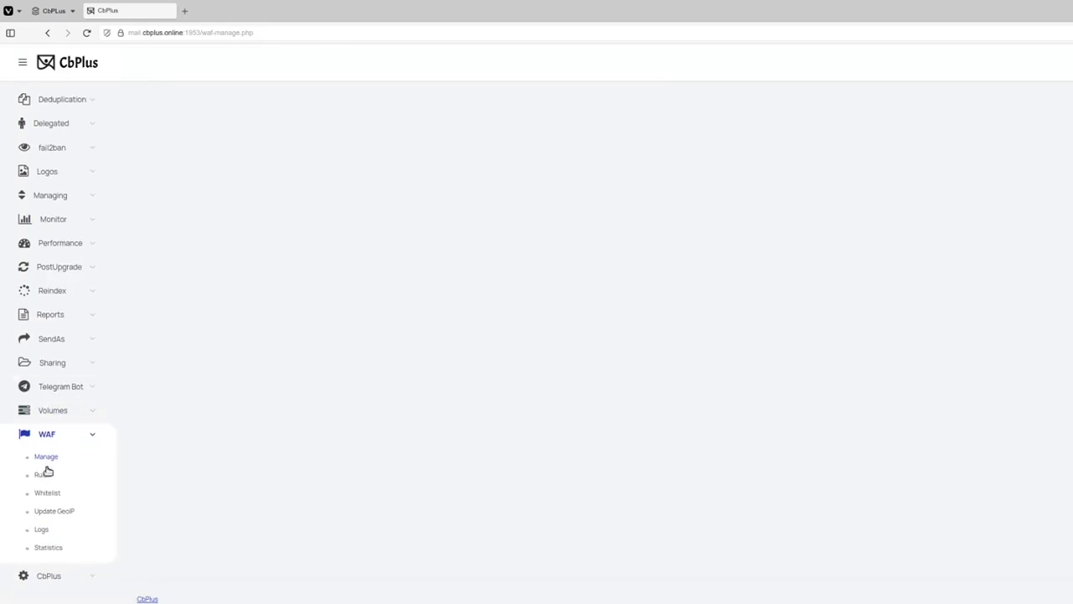
click(44, 475)
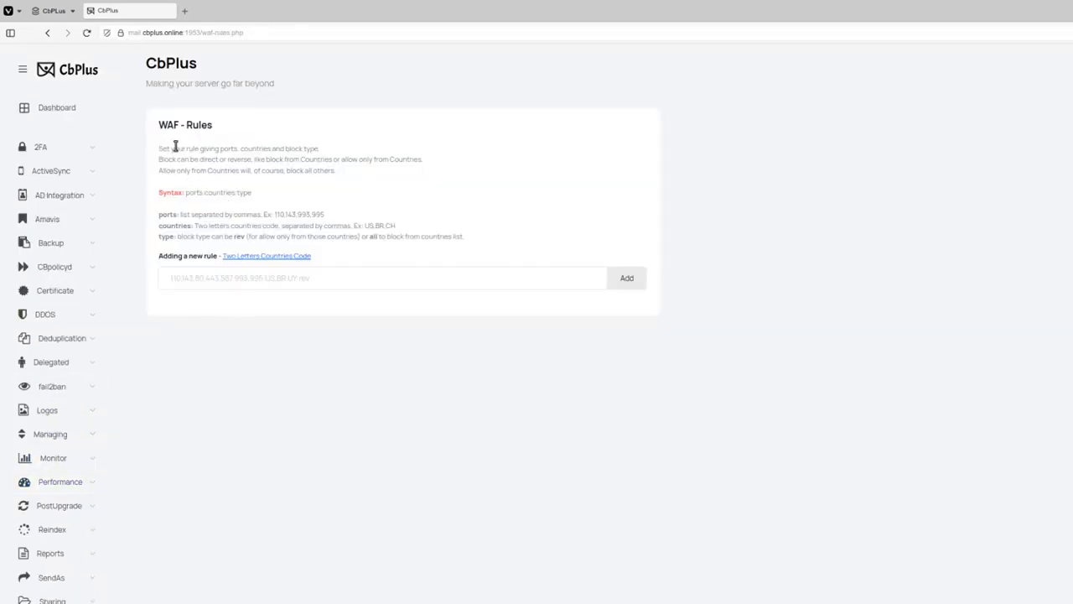
click(216, 277)
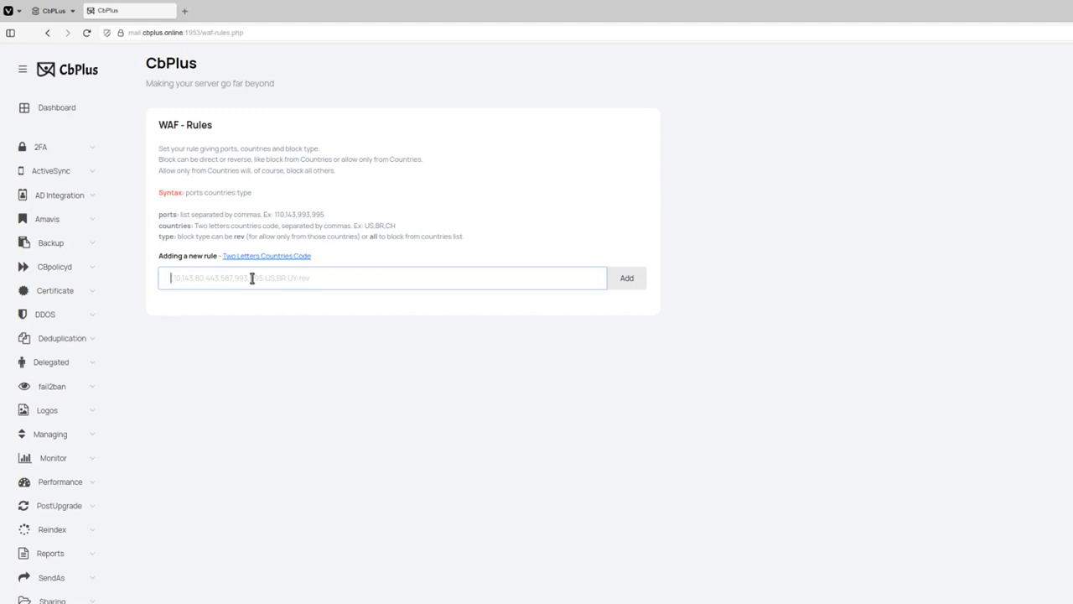
text(110)
text(,143,)
text(1)
text(5)
text(7)
text(8)
text(,)
text(993,99)
text(5)
key(End)
text(CH,JP,US)
- Browse the linked list of officially assigned two-letter country codes, then return to the WAF rules page
click(277, 260)
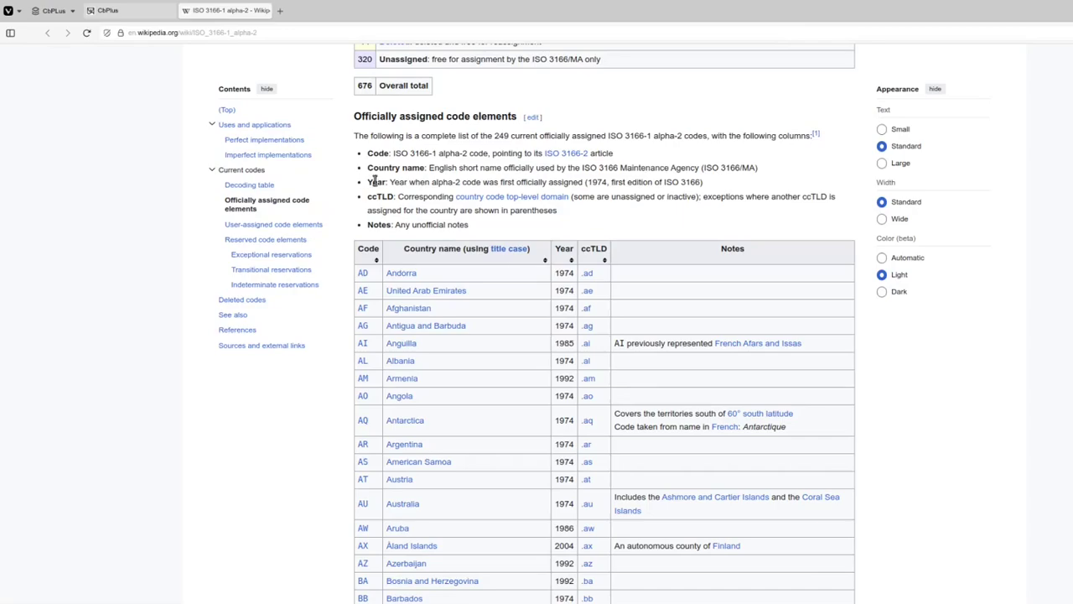
scroll(467, 396, down, 10)
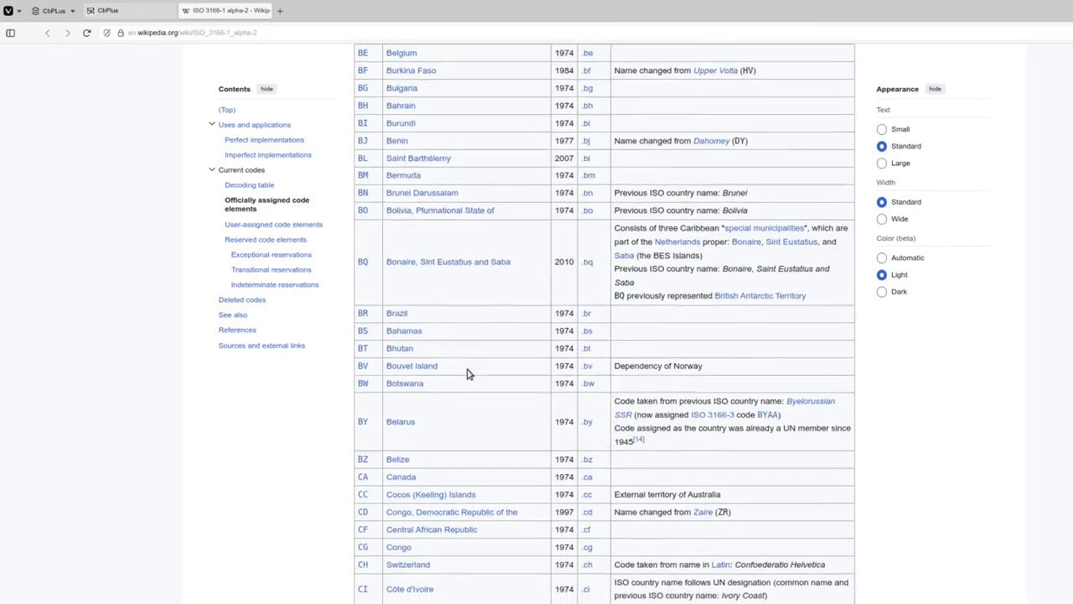
scroll(467, 373, down, 9)
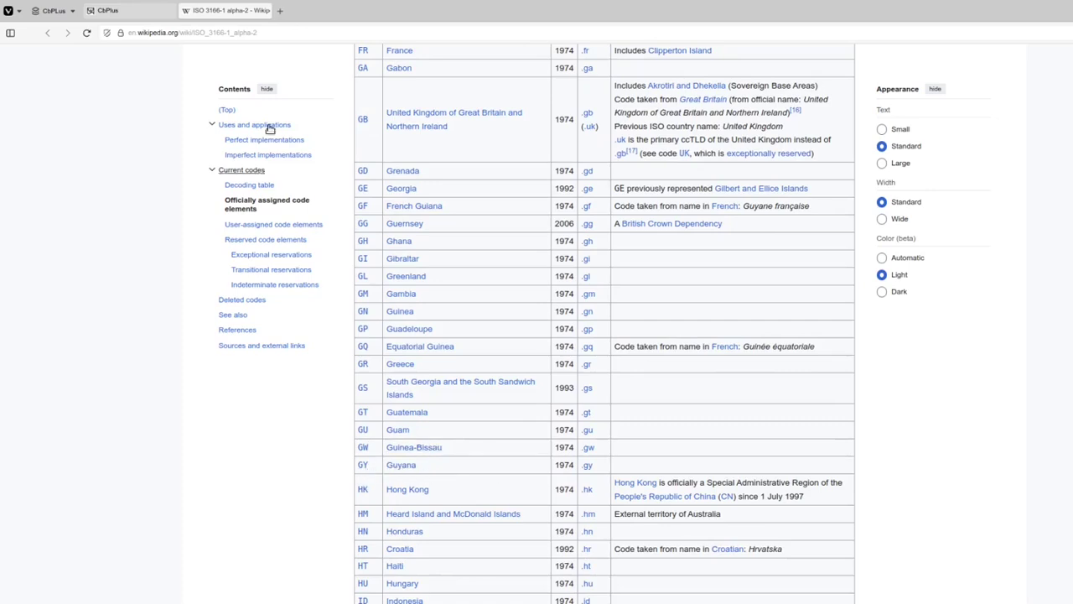
click(126, 11)
- Extend the new rule's countries with GY and give it the block type all
click(297, 276)
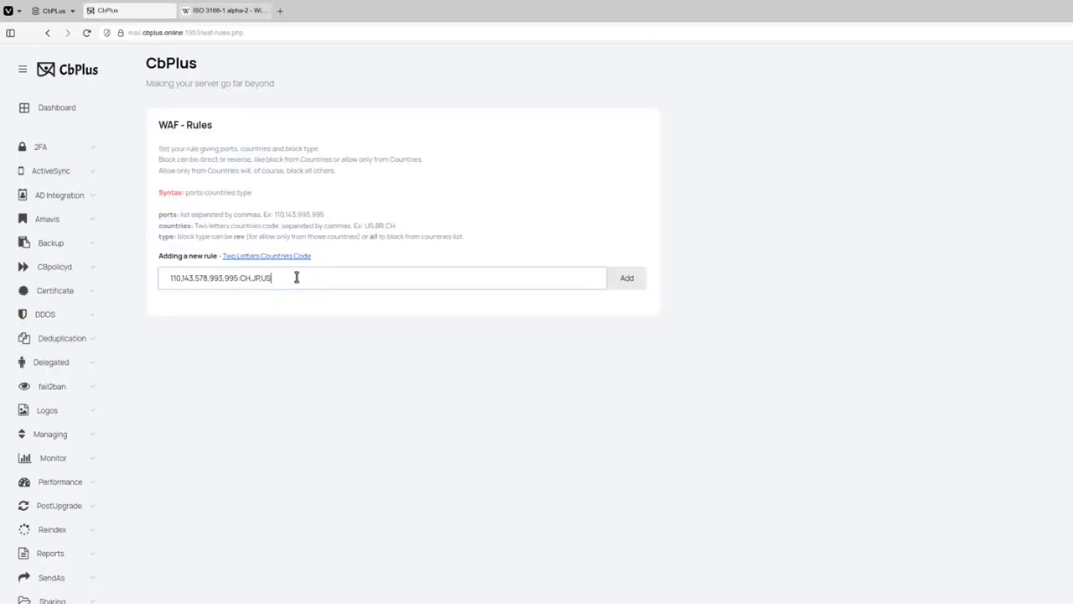
text(GY)
text(:)
text(:all)
- Replace the new rule's countries and type with BR,US,IT,FR:rev and add the rule
key(BackSpace)
key(BackSpace)
key(BackSpace)
key(BackSpace)
key(BackSpace)
key(BackSpace)
key(BackSpace)
key(BackSpace)
key(BackSpace)
key(BackSpace)
key(BackSpace)
key(BackSpace)
key(BackSpace)
key(BackSpace)
key(BackSpace)
text(BR)
text(,US)
text(,)
text(G)
key(BackSpace)
text(IT,FR)
text(:rev)
click(626, 282)
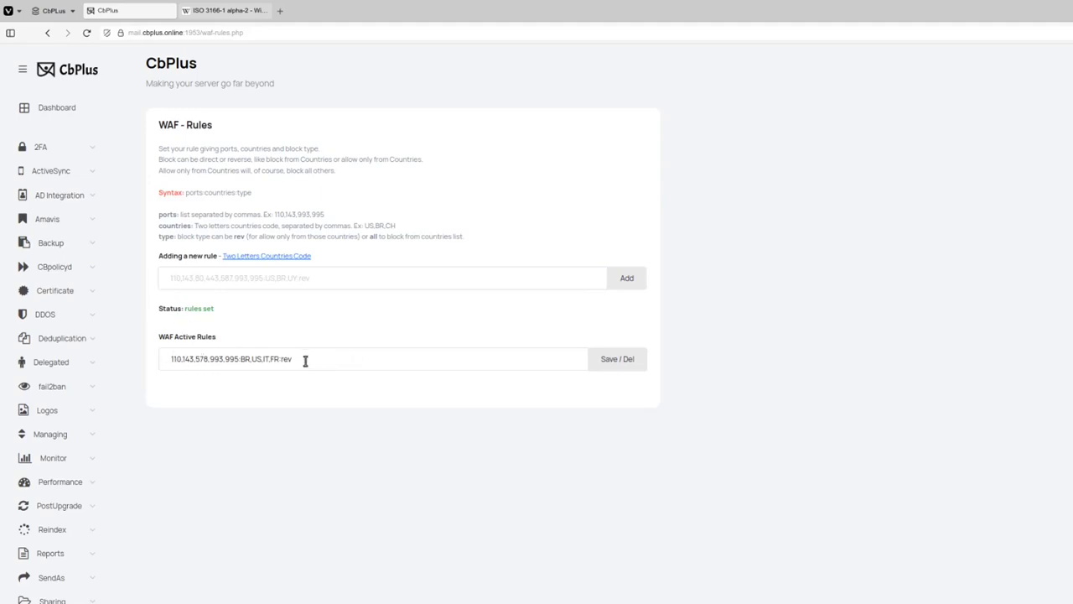
drag(305, 361, 165, 361)
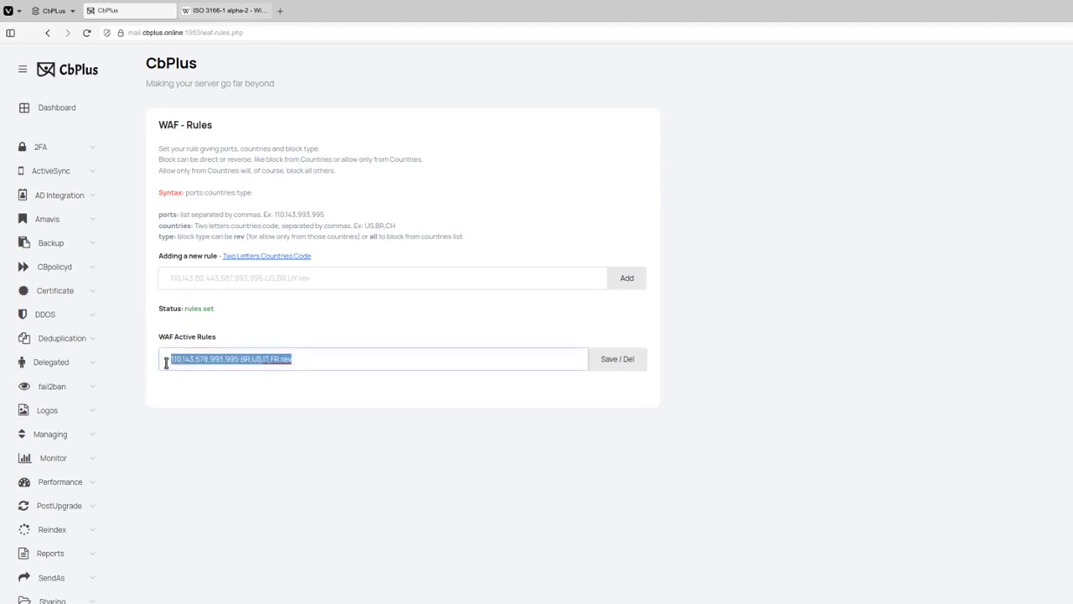
click(315, 366)
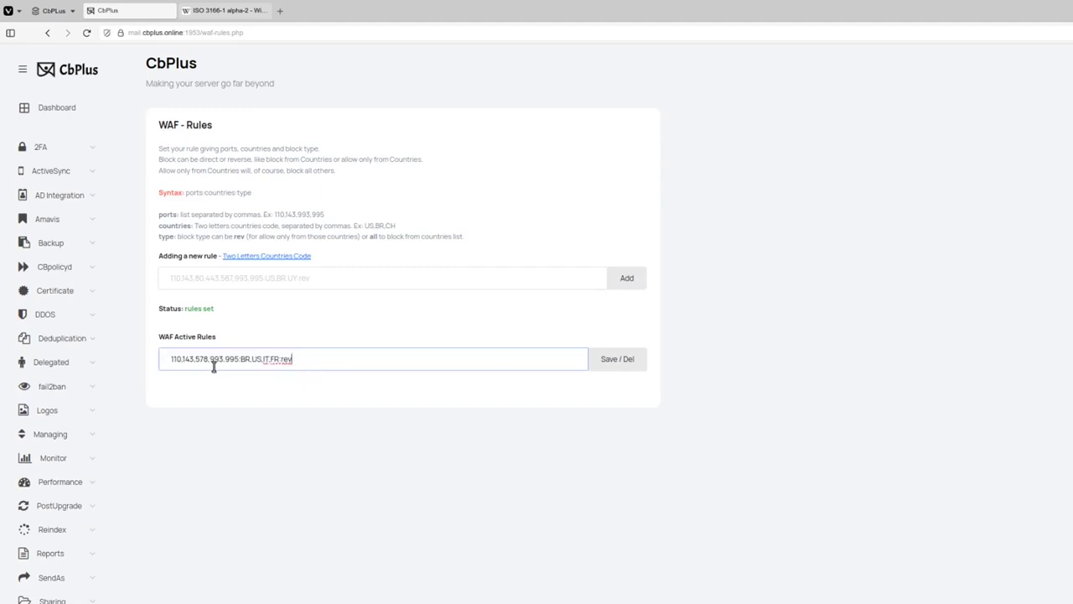
- Add a second WAF rule that blocks ports 80,443 for CH,JP,CO with type all
click(237, 279)
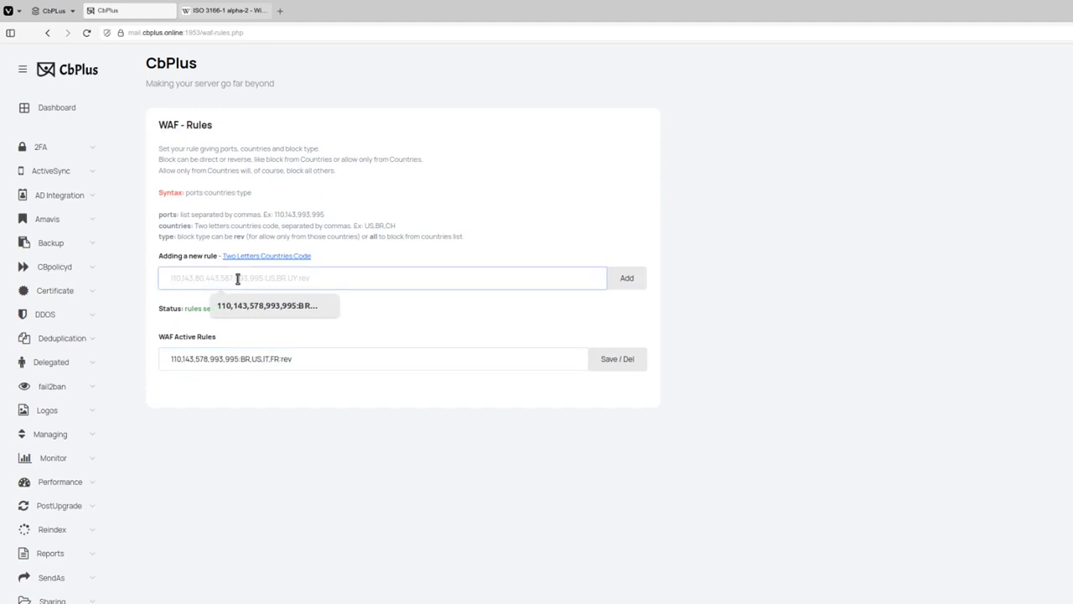
text(80,443)
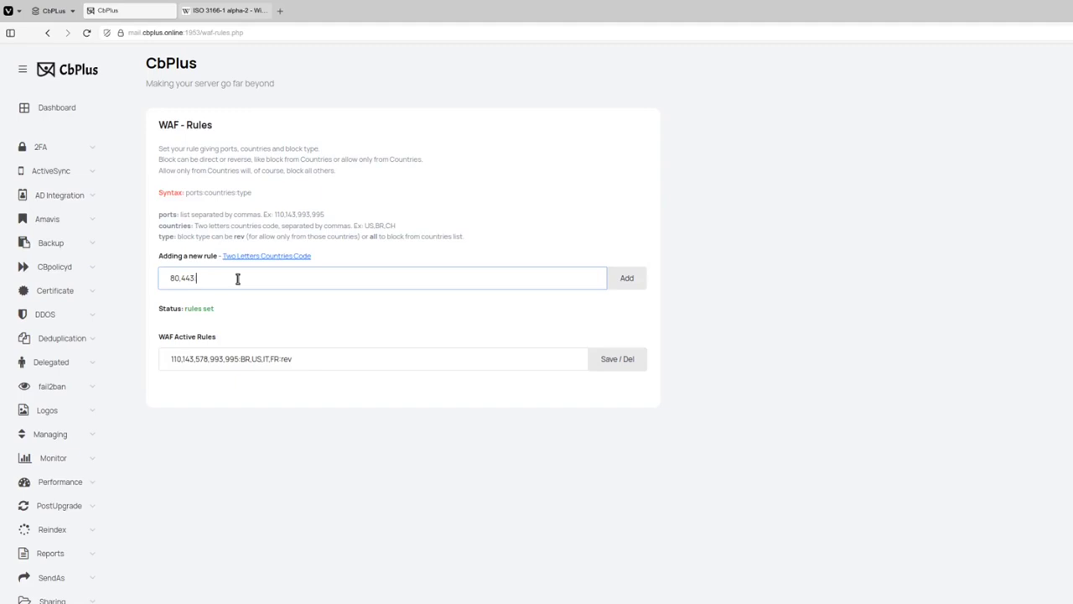
text(:CH,JP,CO:all)
click(620, 280)
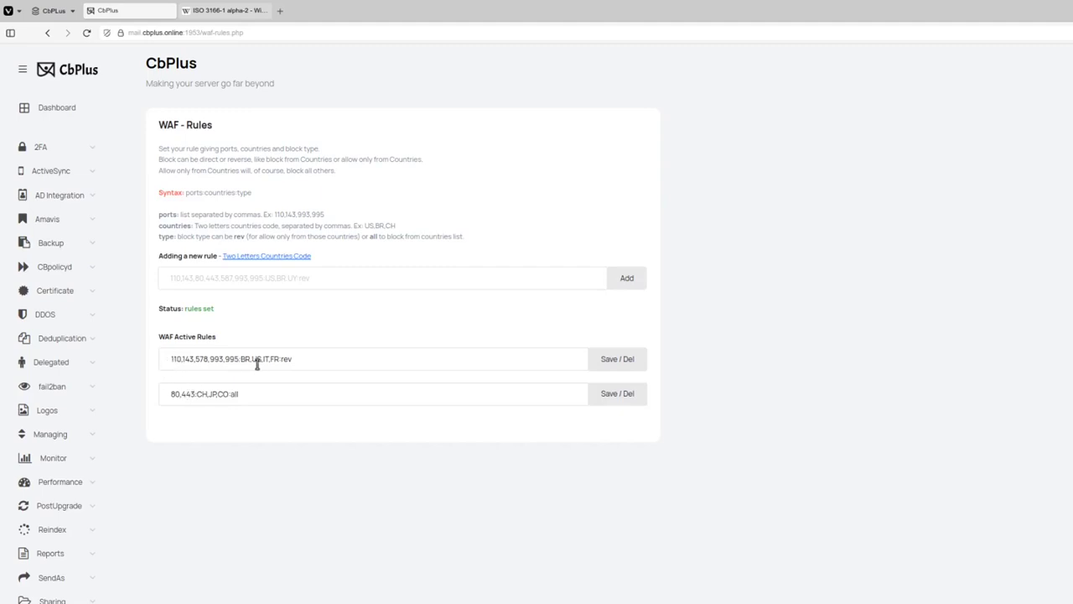
- Review the active WAF rules and their status, and open the WAF whitelist page
click(324, 359)
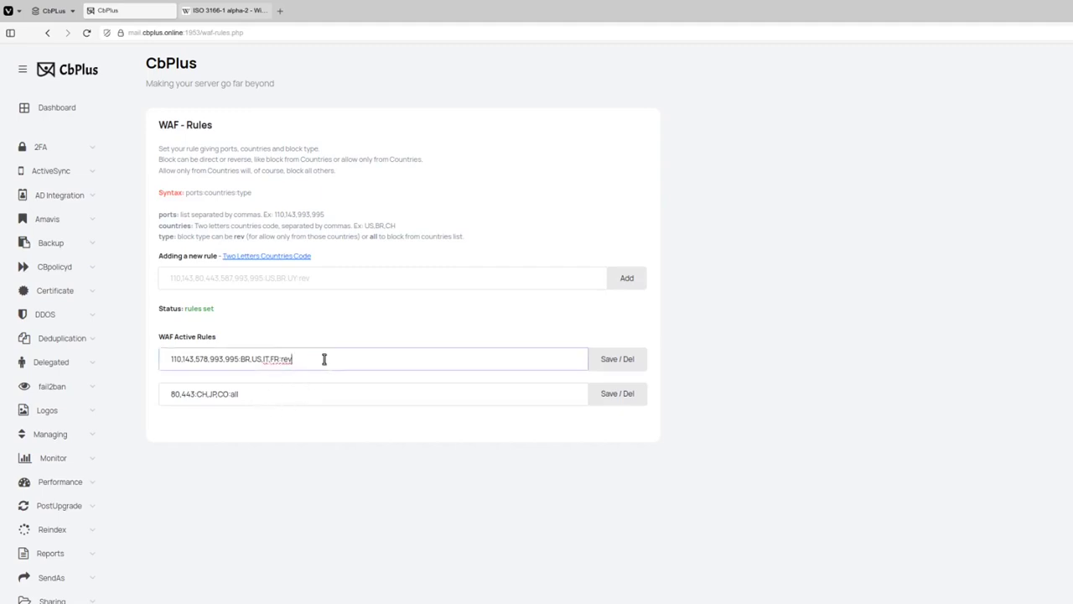
click(254, 393)
click(266, 423)
scroll(59, 472, down, 3)
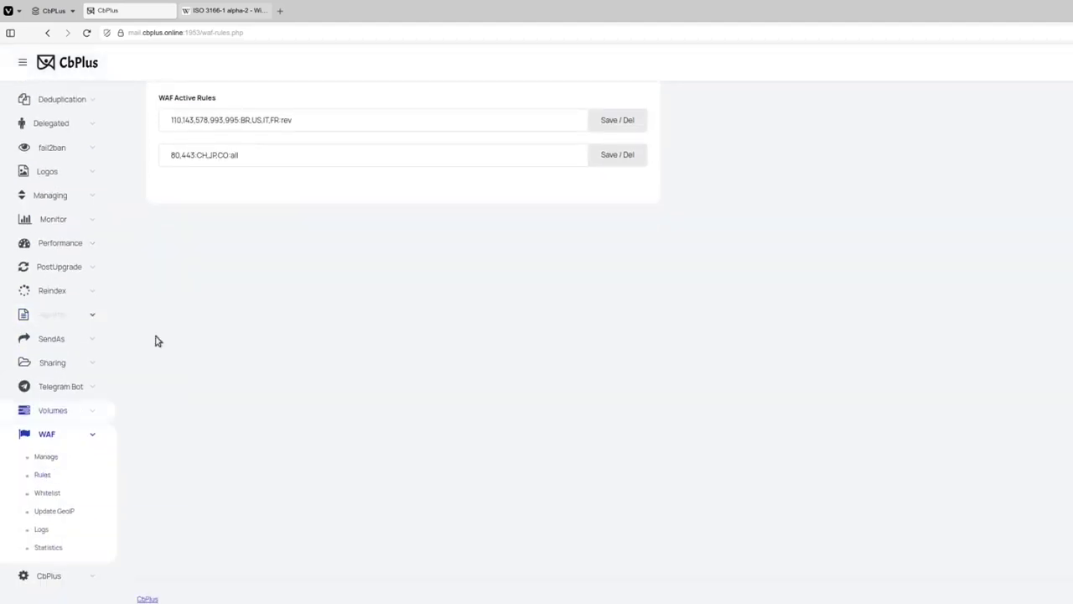
scroll(300, 154, up, 1)
scroll(324, 204, up, 2)
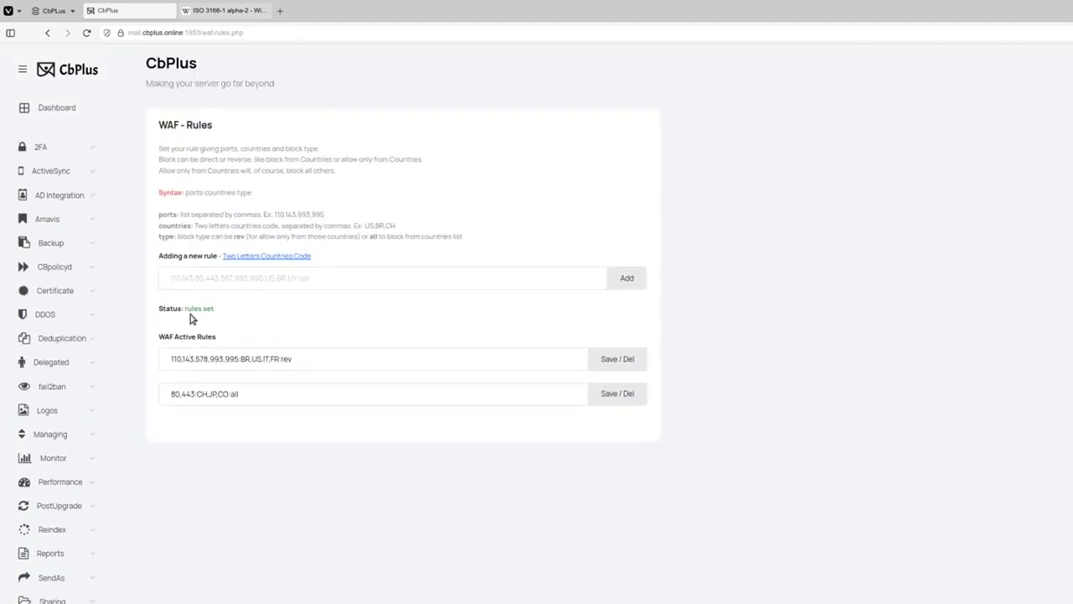
triple_click(192, 309)
click(195, 310)
scroll(304, 297, down, 3)
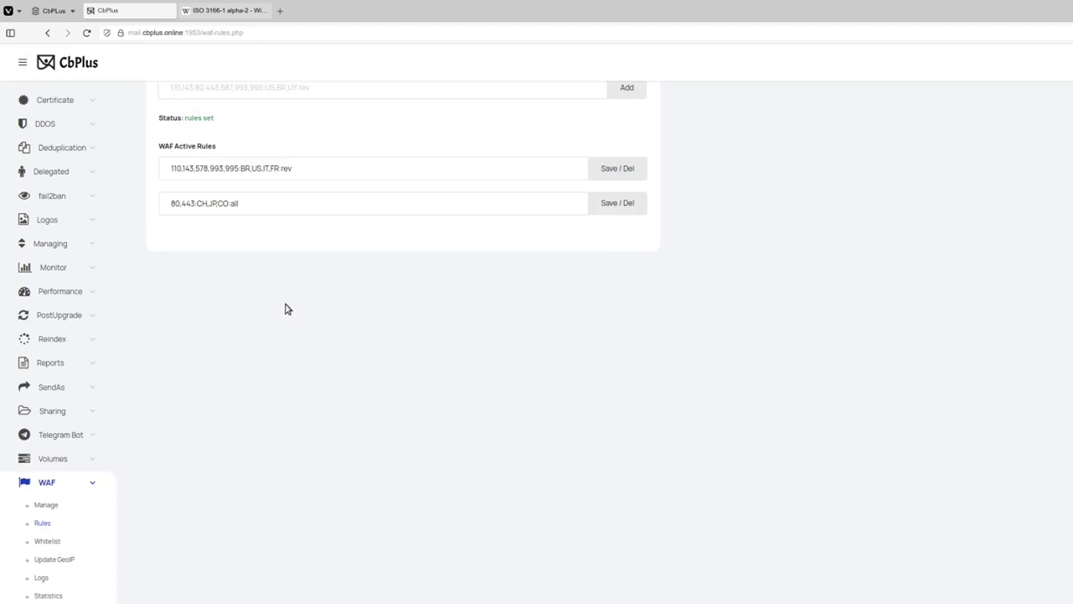
click(56, 543)
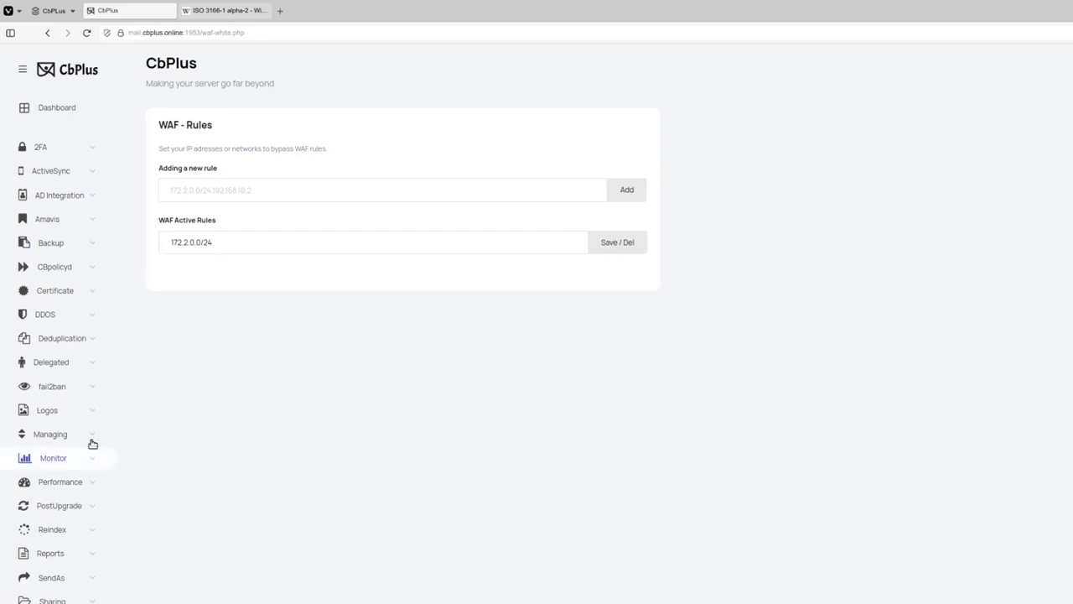
- Return to the WAF rules page and delete the rule for ports 80,443
scroll(50, 437, down, 1)
scroll(46, 513, down, 2)
click(42, 524)
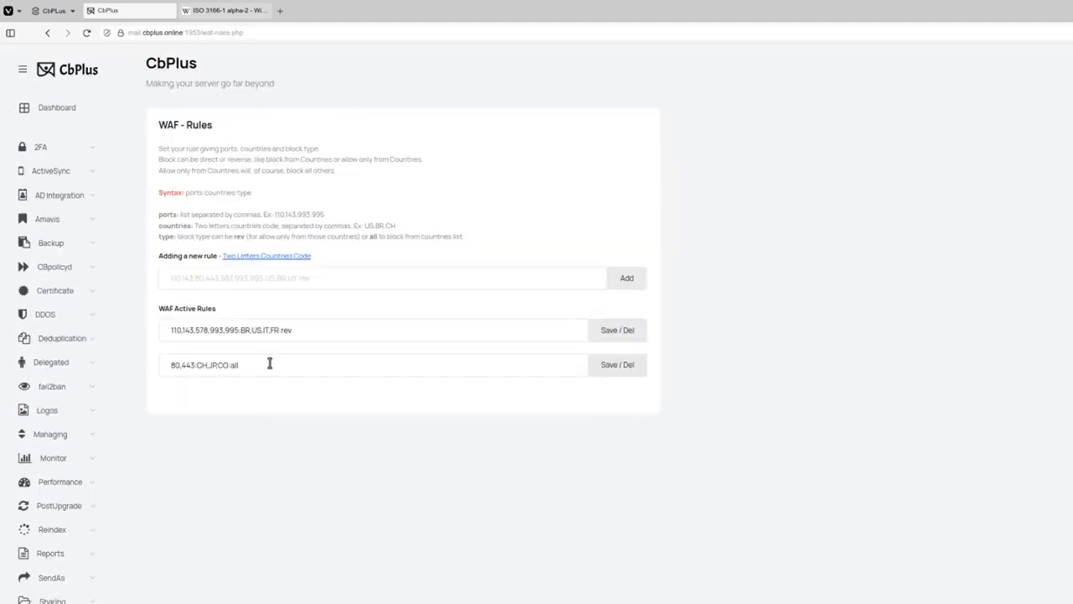
click(268, 366)
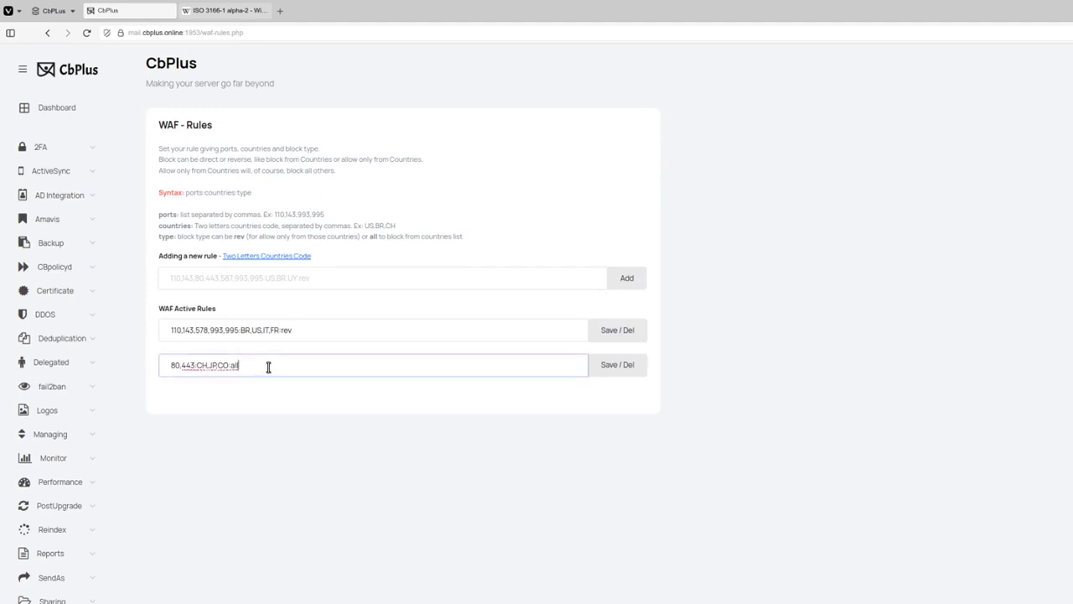
drag(317, 361, 168, 366)
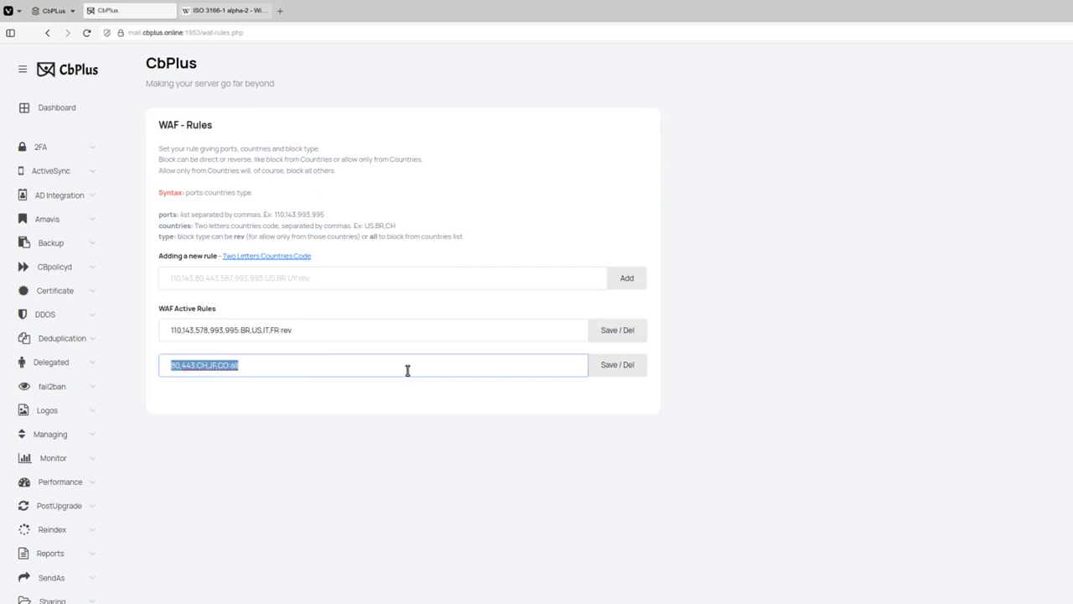
key(BackSpace)
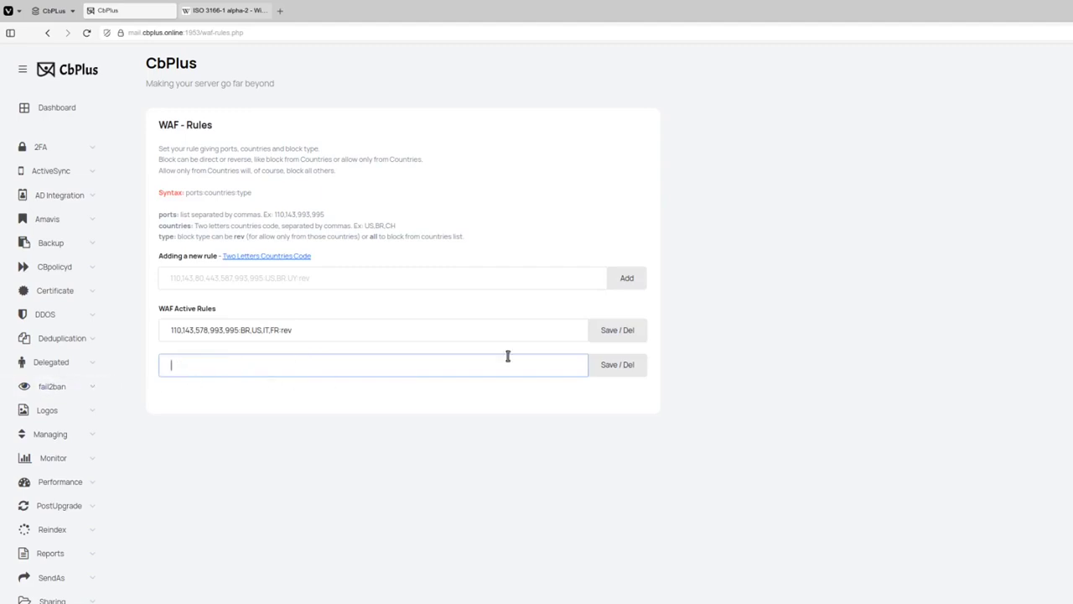
click(622, 369)
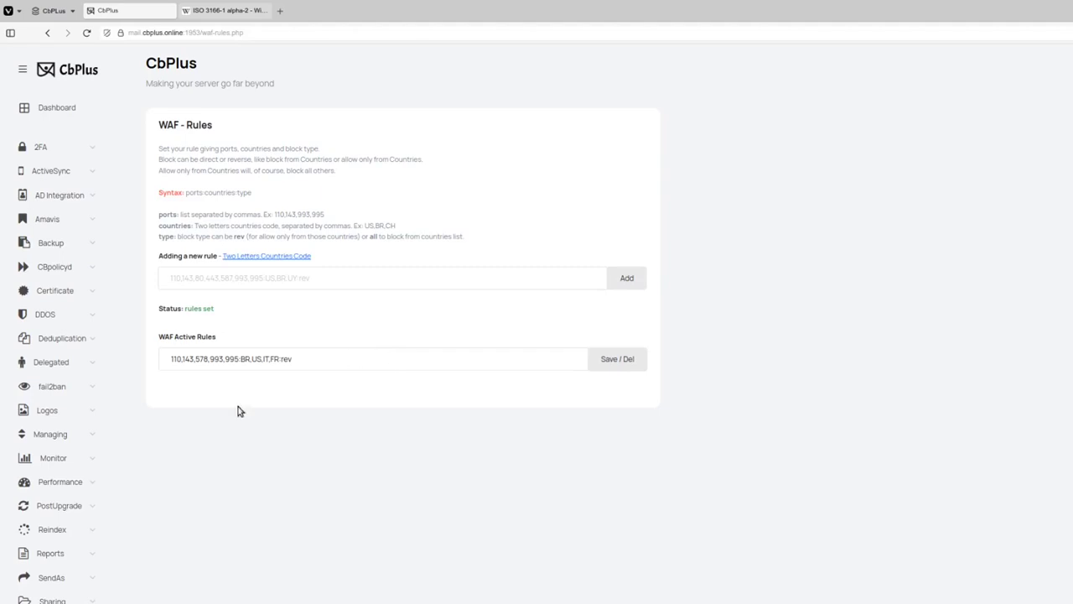
- Add the rule 80,443:CH,JP,CO:all again from the suggested earlier entries
click(324, 286)
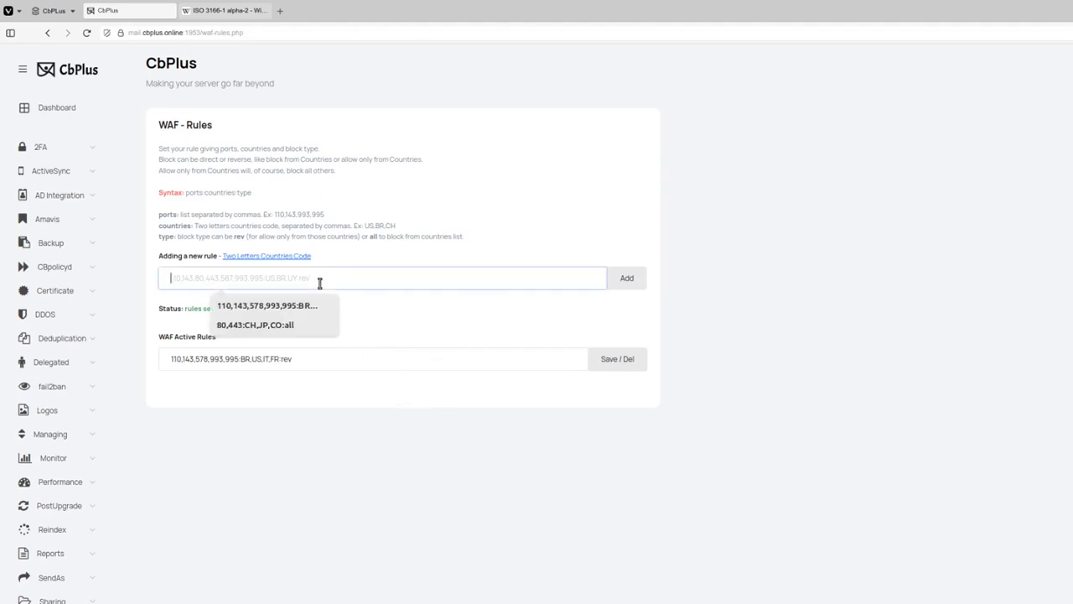
click(293, 321)
click(634, 279)
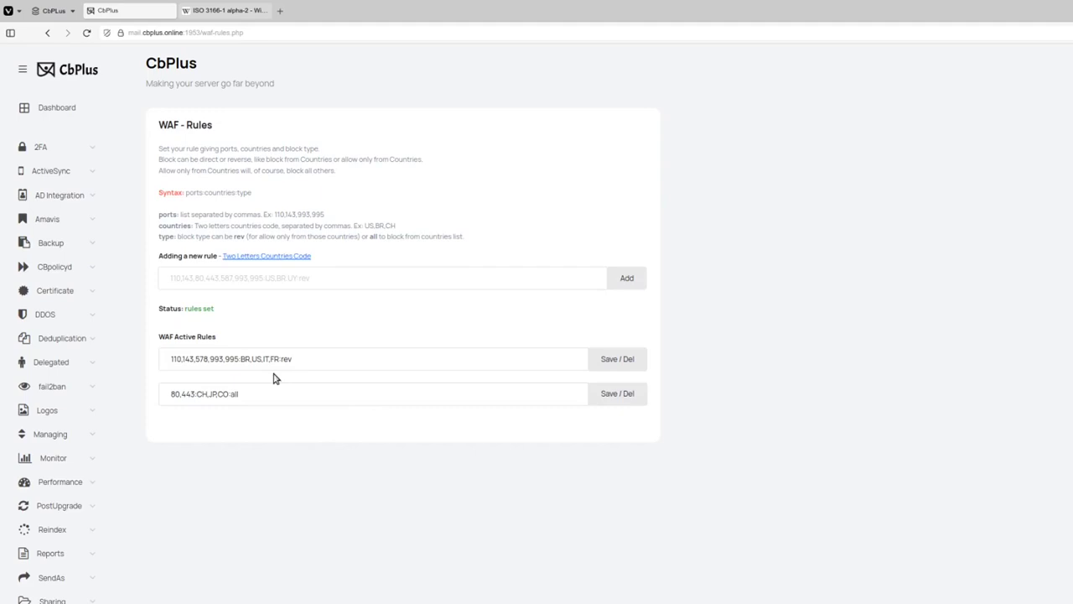
- Delete both active WAF rules by clearing and saving each one
triple_click(246, 394)
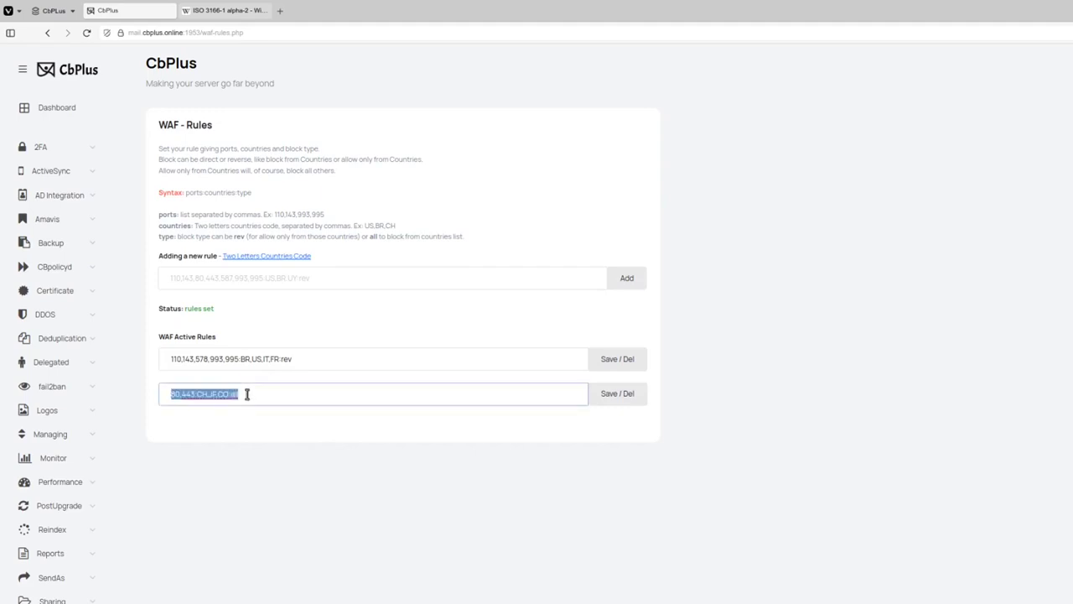
click(601, 399)
click(382, 391)
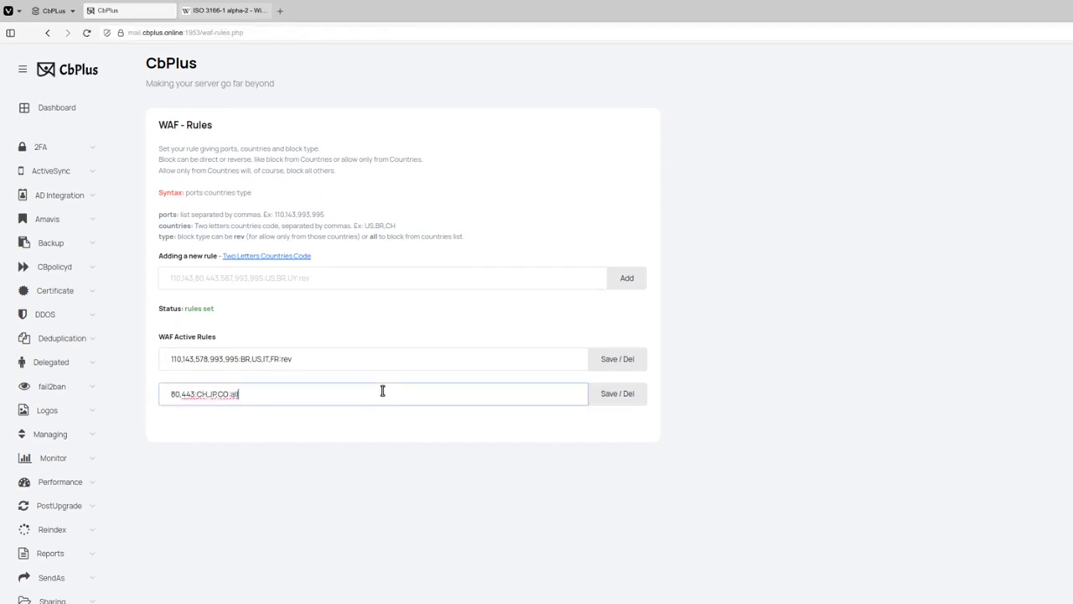
triple_click(382, 391)
key(BackSpace)
click(595, 393)
triple_click(311, 358)
key(BackSpace)
click(608, 361)
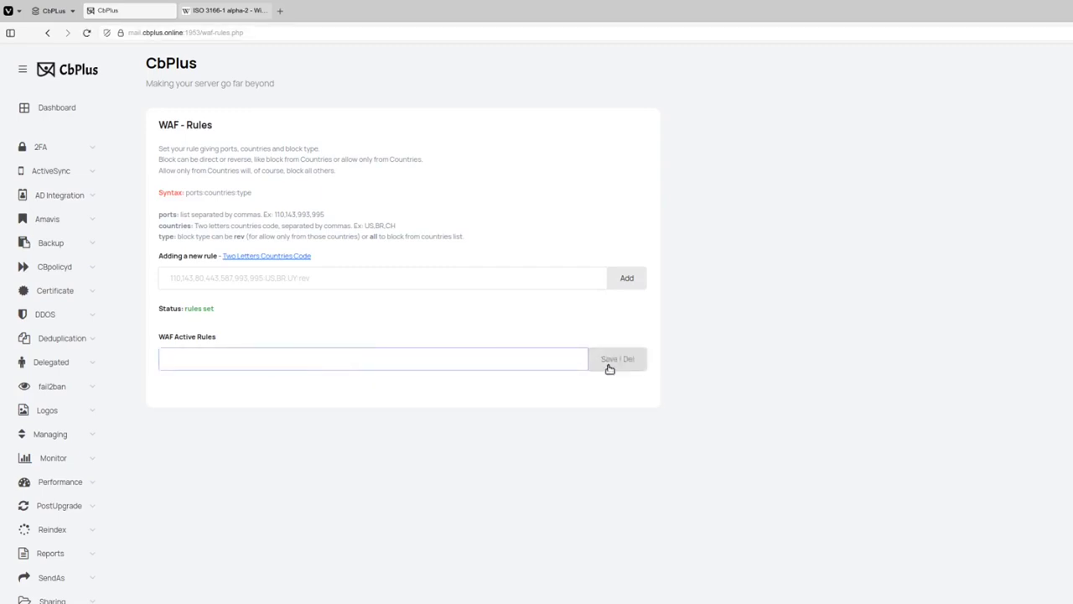
- Add the rules 80,443:CH,JP,CO:all and 110,143,578,993,995:BR,US,IT,FR:rev in that order from the suggested entries
click(241, 276)
click(250, 305)
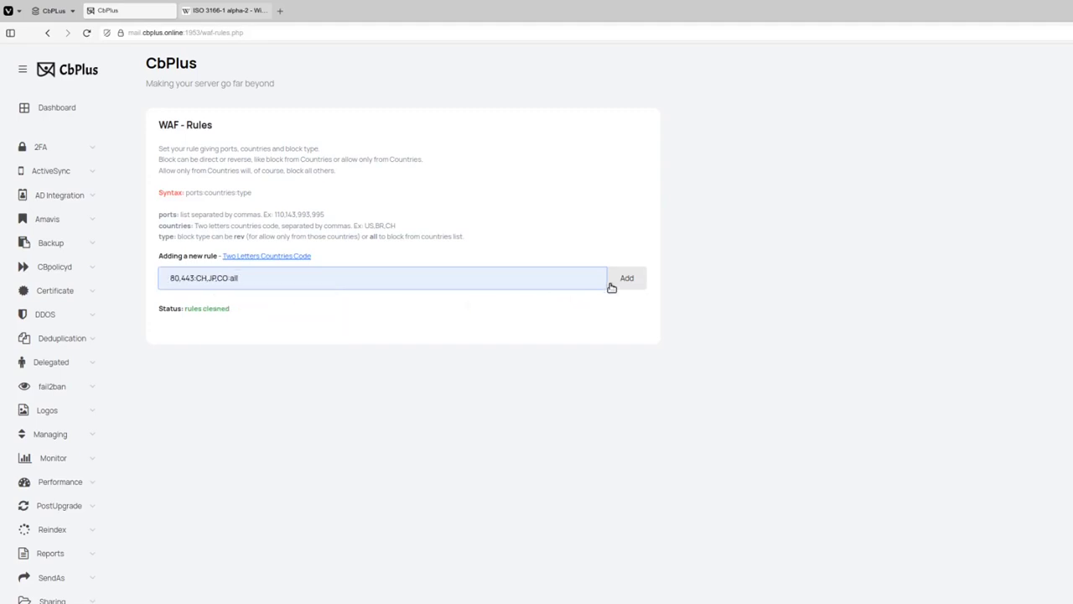
click(619, 284)
click(230, 278)
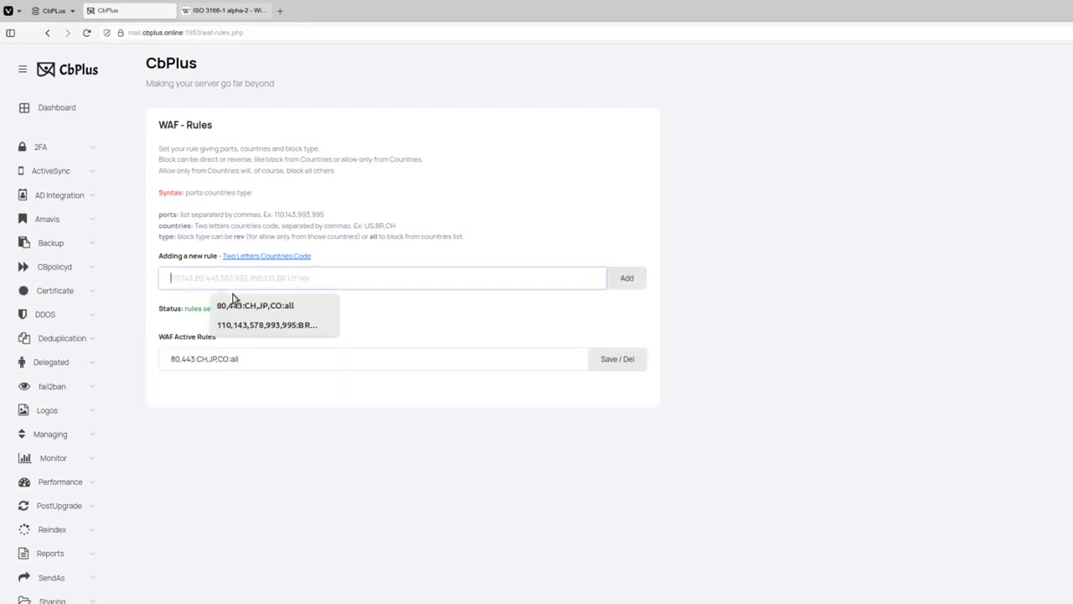
click(256, 327)
click(623, 278)
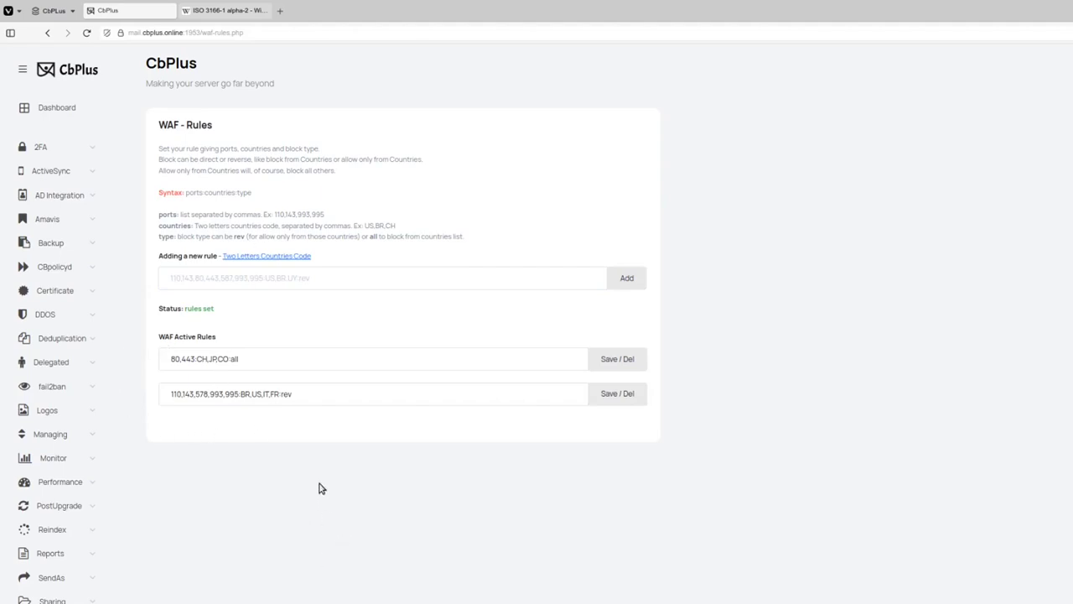
- Open the WAF whitelist page for addresses and networks that bypass the rules
scroll(315, 443, down, 3)
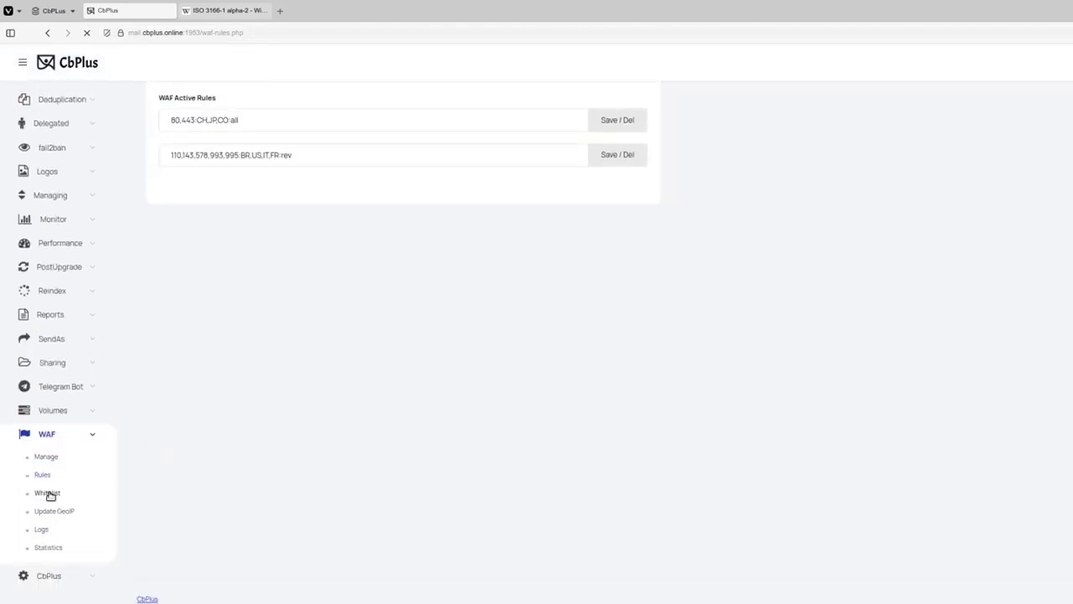
click(47, 492)
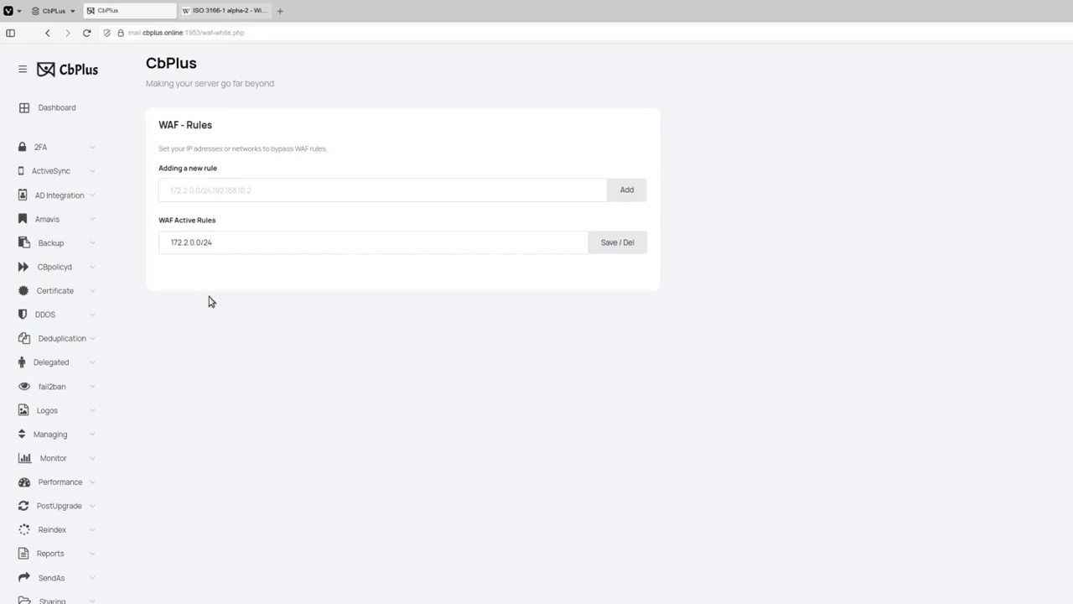
- View the GeoIP database update page and the WAF GeoIP logs
scroll(176, 338, down, 1)
scroll(176, 338, down, 6)
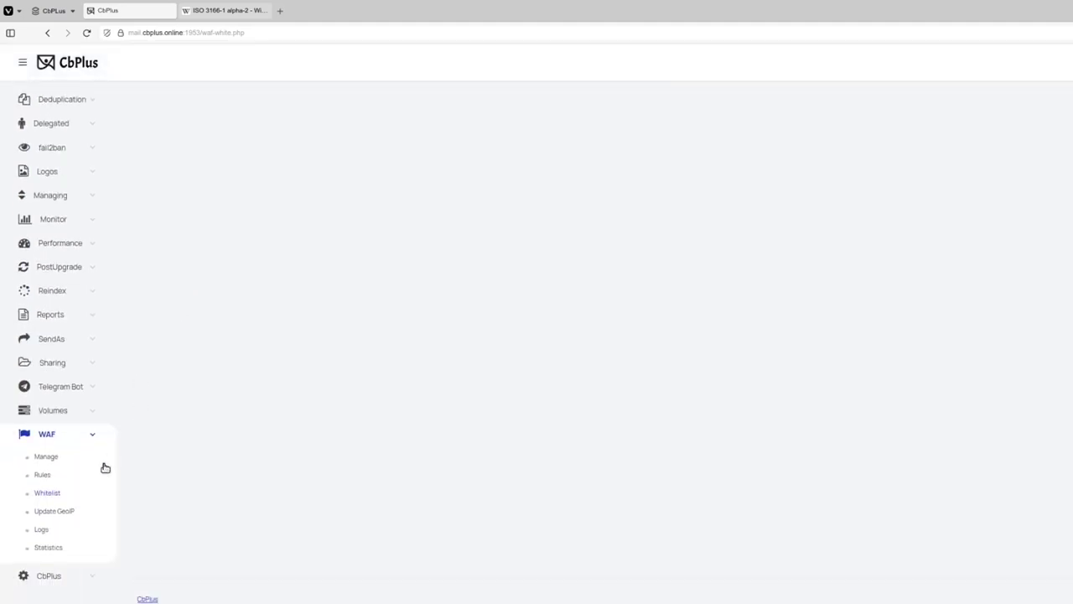
click(55, 512)
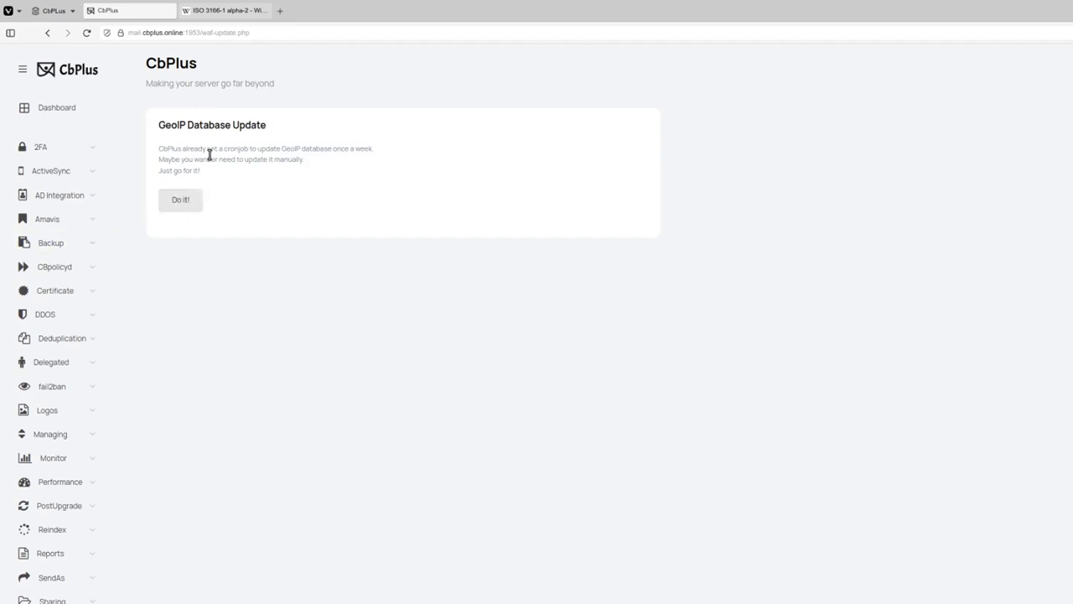
scroll(76, 309, down, 3)
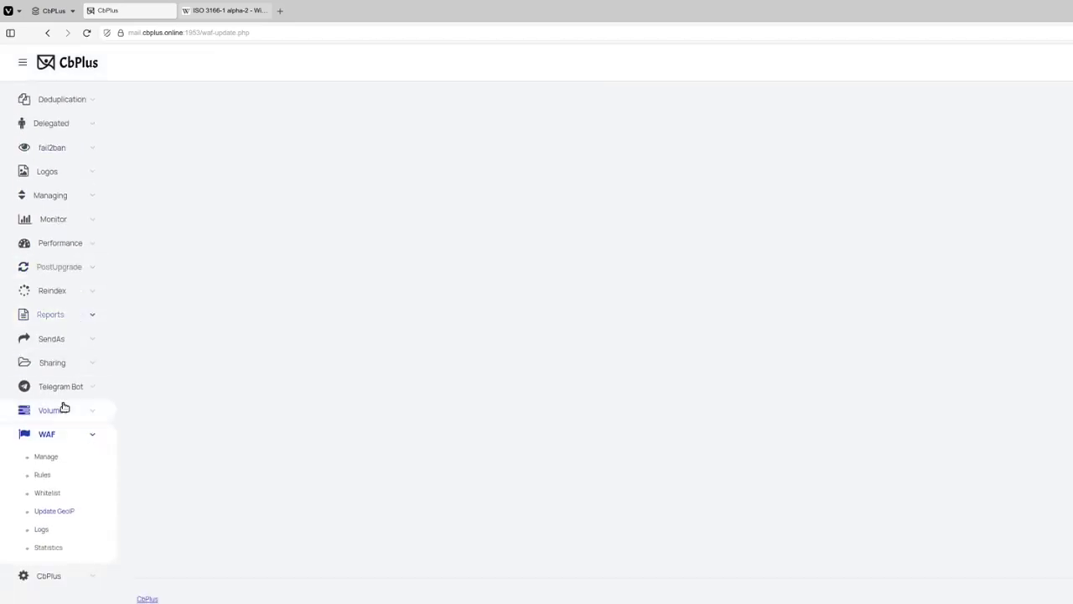
click(40, 530)
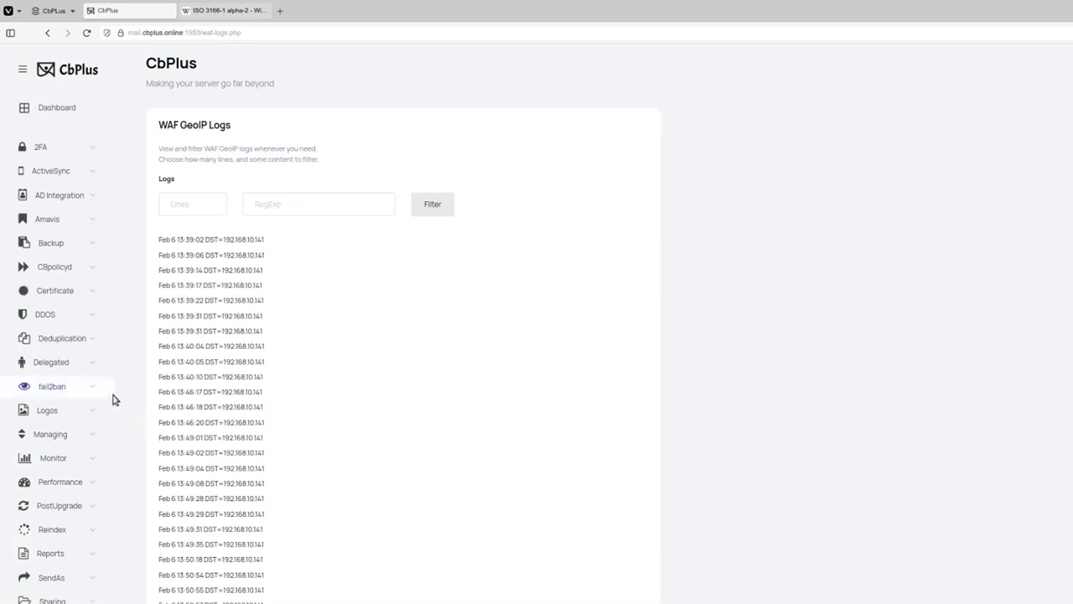
- Open the WAF statistics of GeoIP blocks and request the daily details for February 3
scroll(96, 404, down, 3)
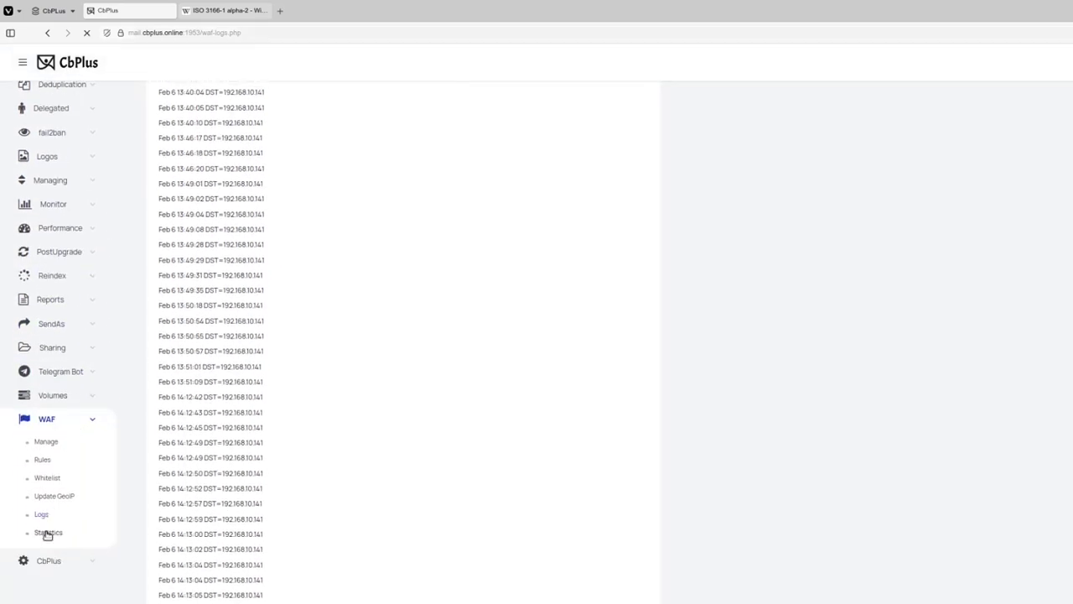
click(48, 533)
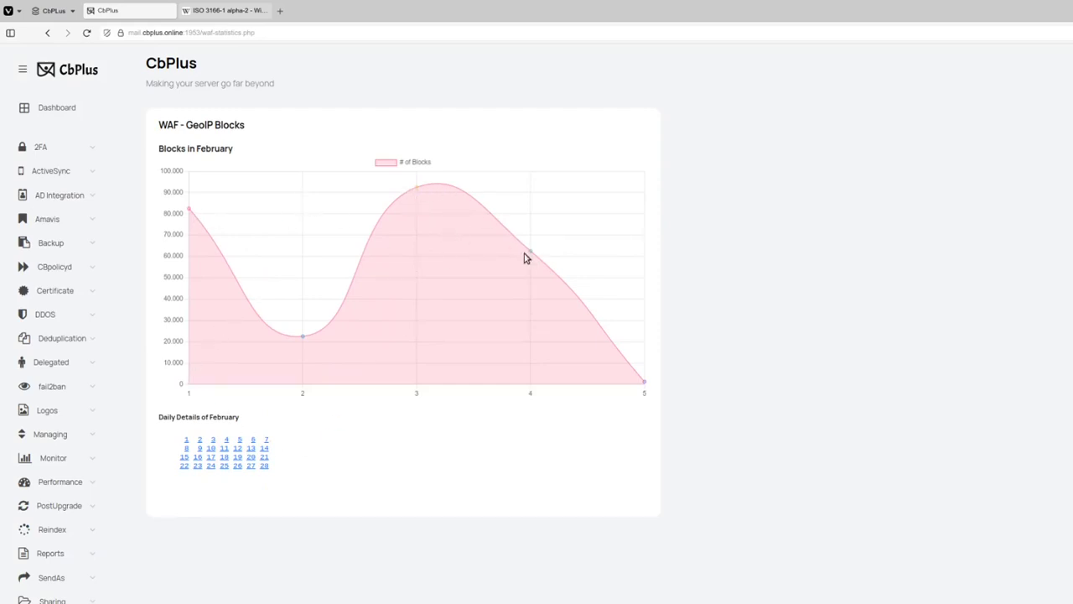
click(214, 440)
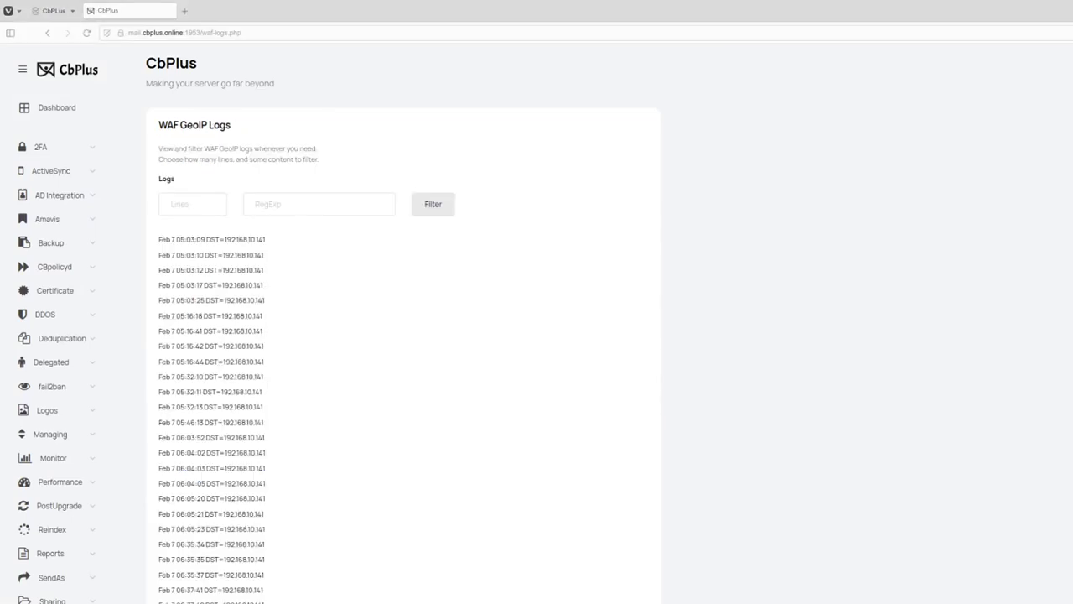
- Return from the logs to the WAF statistics and review the blocked IP addresses and countries for February 4
scroll(84, 482, down, 3)
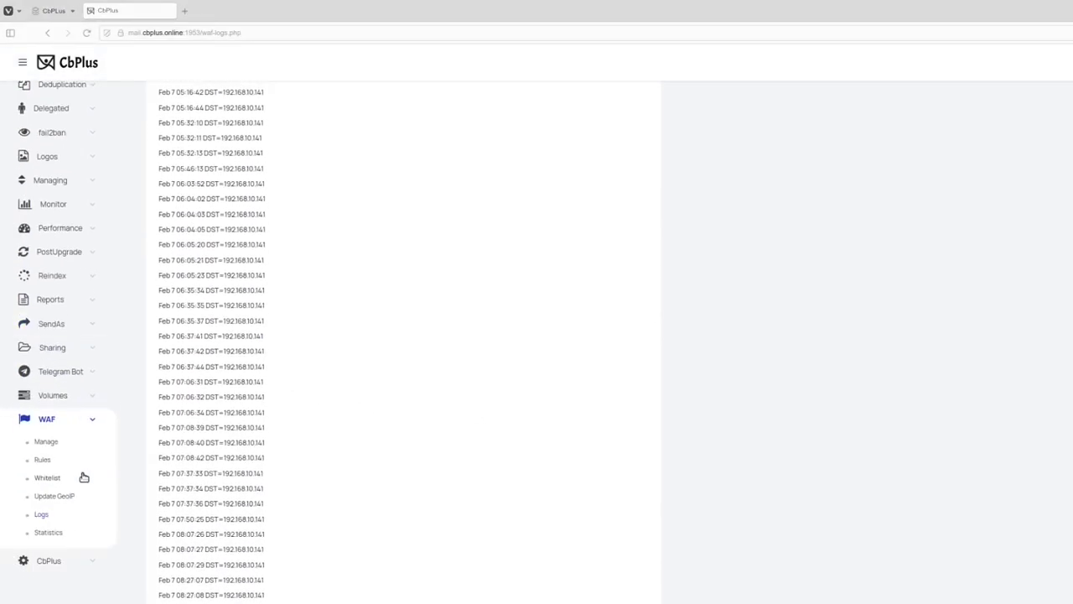
click(51, 533)
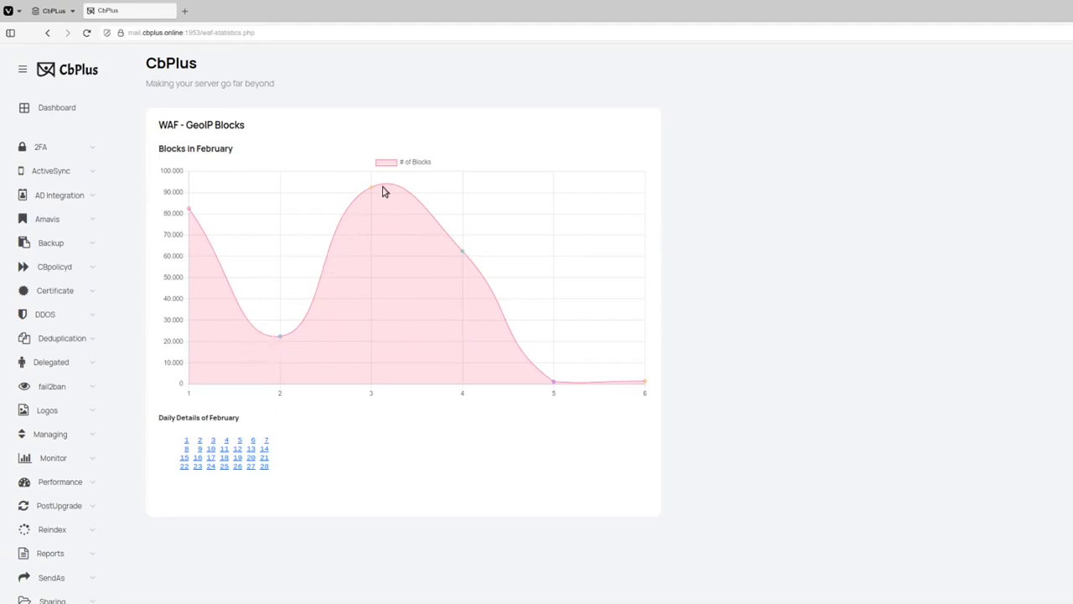
mouse_move(462, 251)
click(226, 441)
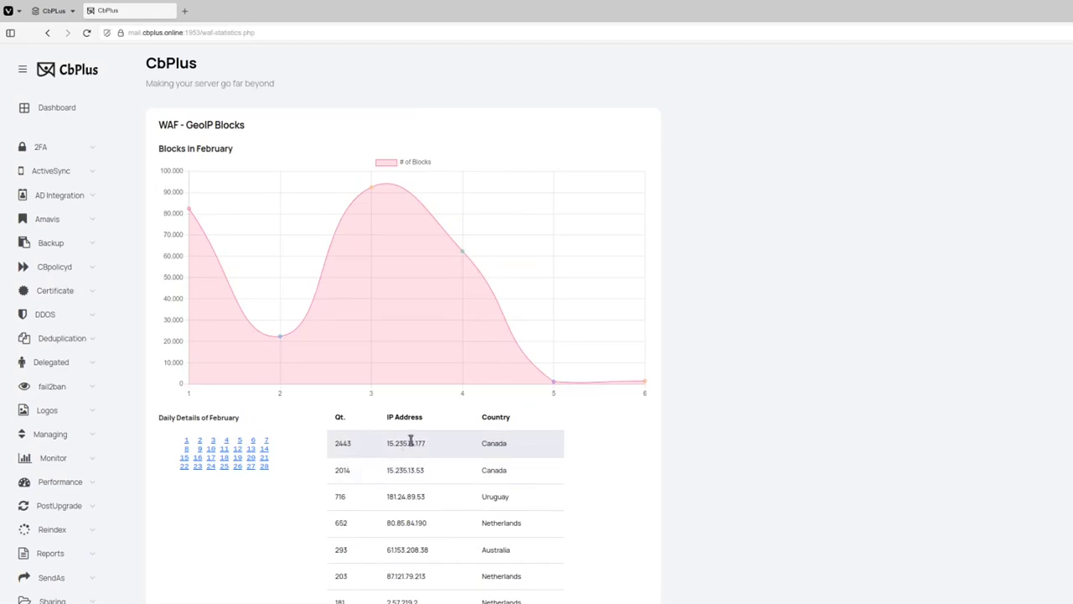
scroll(410, 442, down, 3)
scroll(467, 410, up, 3)
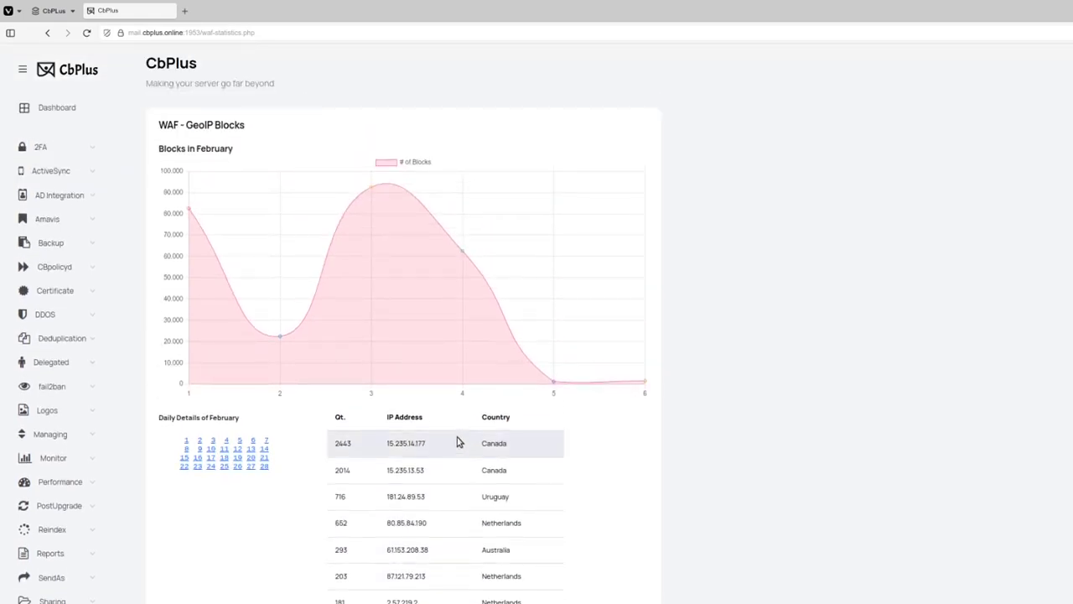